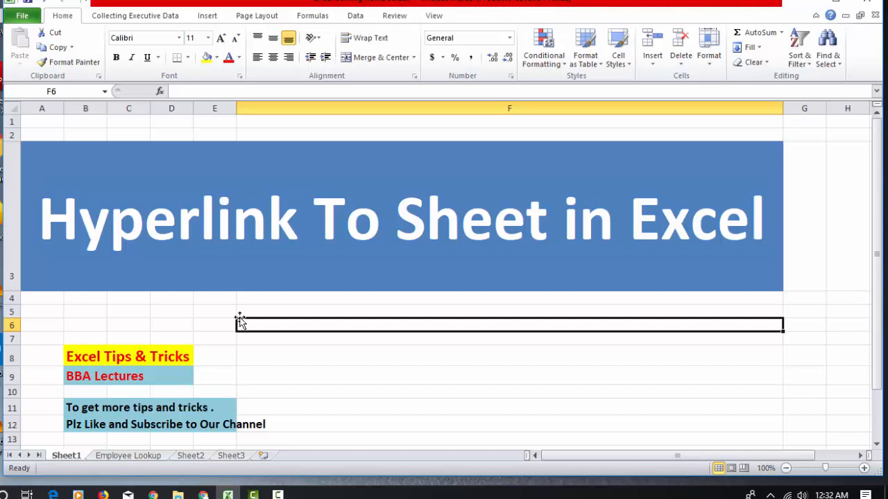
click(256, 362)
click(200, 350)
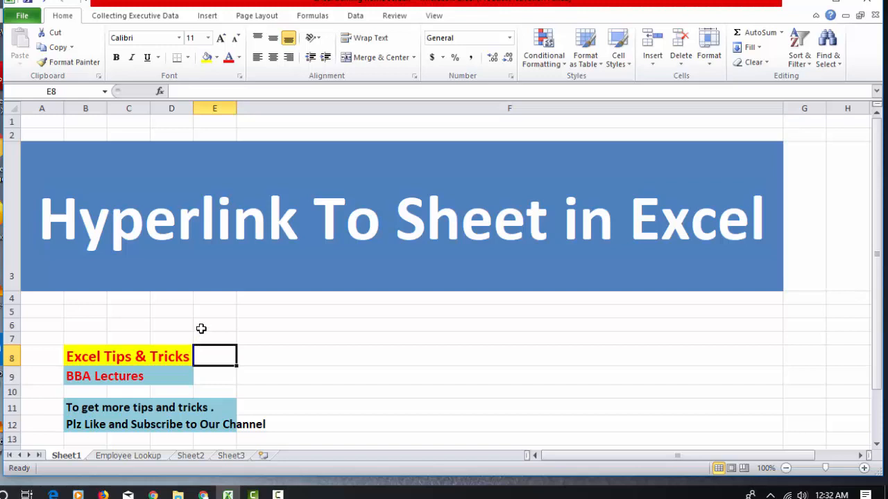
click(266, 324)
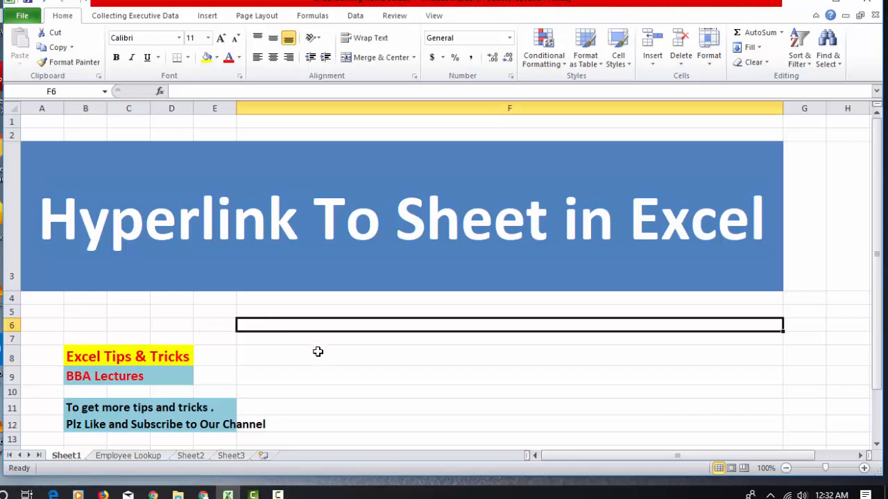
click(317, 351)
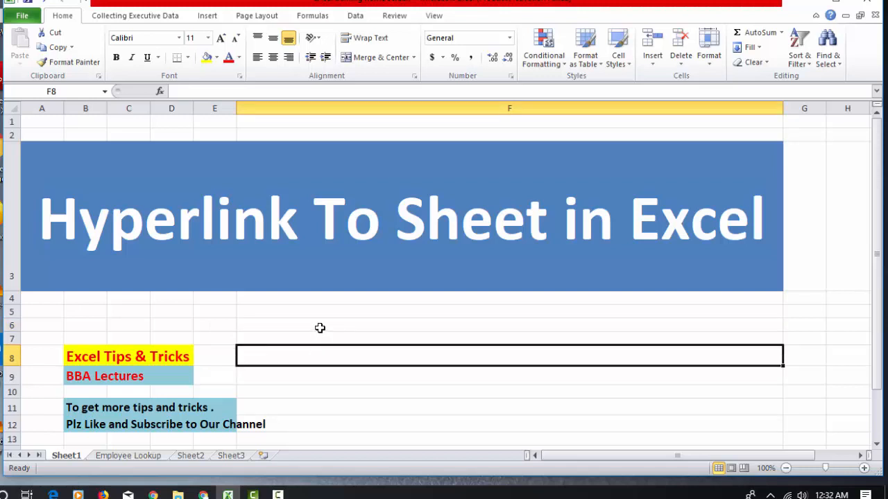
Review the Employee Lookup sheet: its employee records, column headings and the Example cell beside the table.
click(127, 457)
click(486, 217)
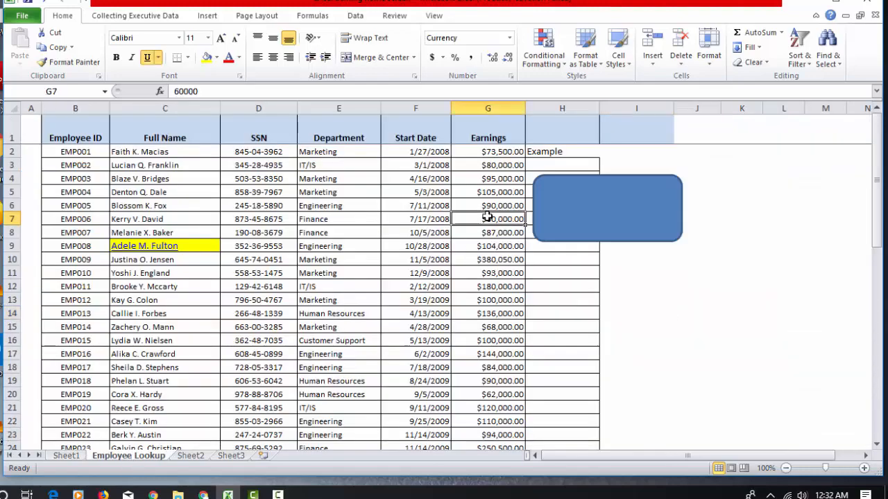
scroll(278, 283, down, 1)
scroll(279, 282, down, 14)
scroll(279, 282, up, 15)
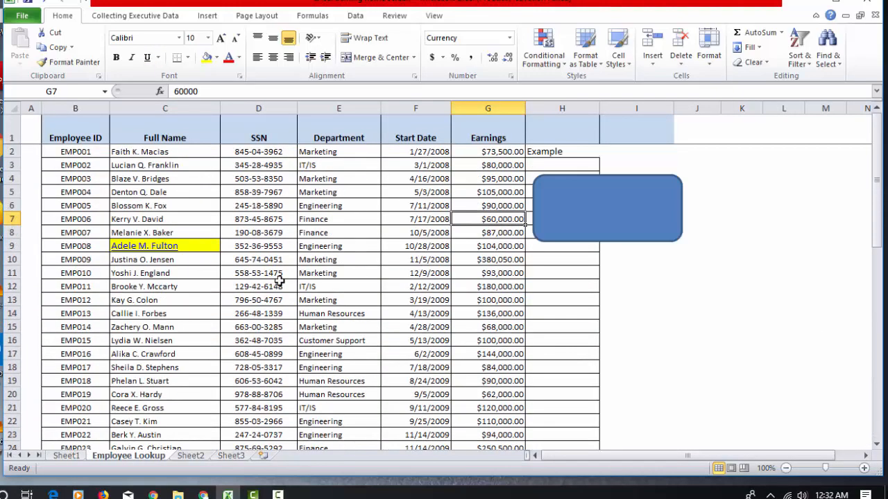
click(154, 165)
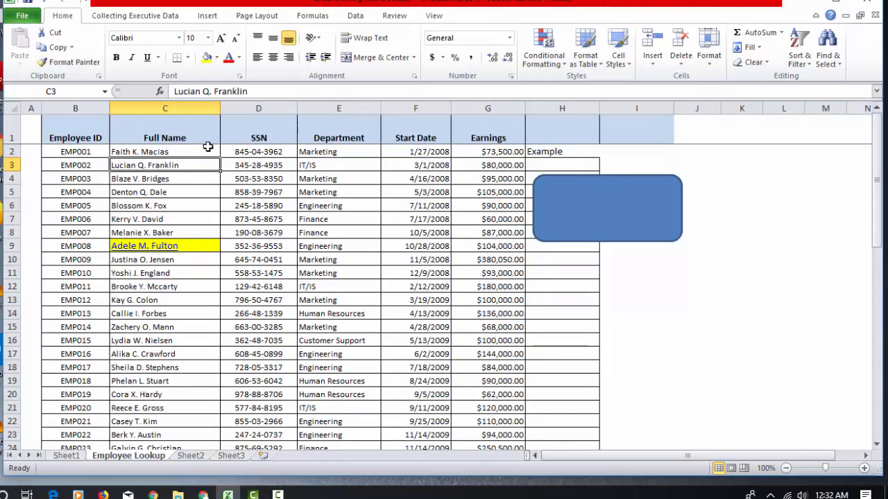
click(94, 132)
click(142, 135)
click(267, 139)
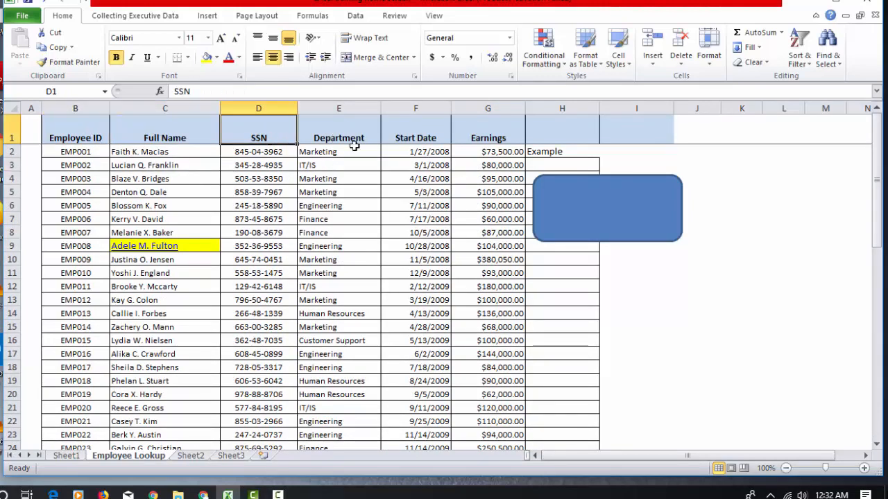
click(354, 148)
click(596, 149)
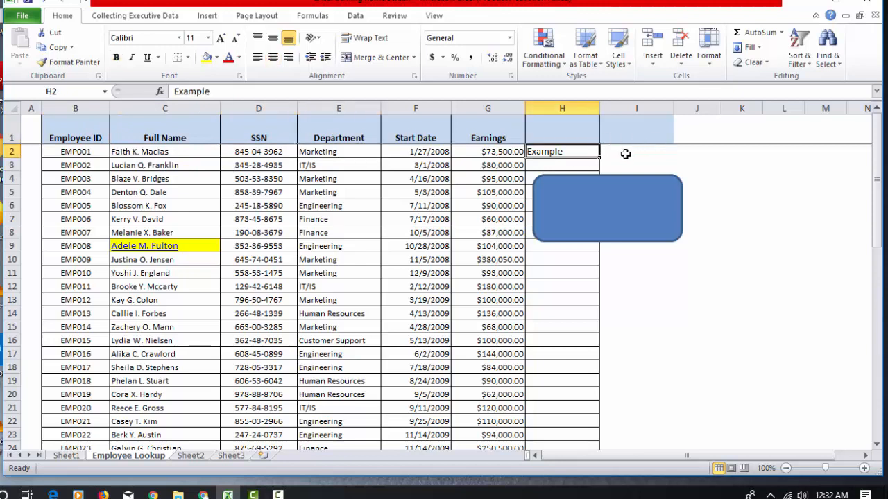
mouse_move(598, 179)
Fill the employee name cell C12 with the aqua theme color.
click(145, 286)
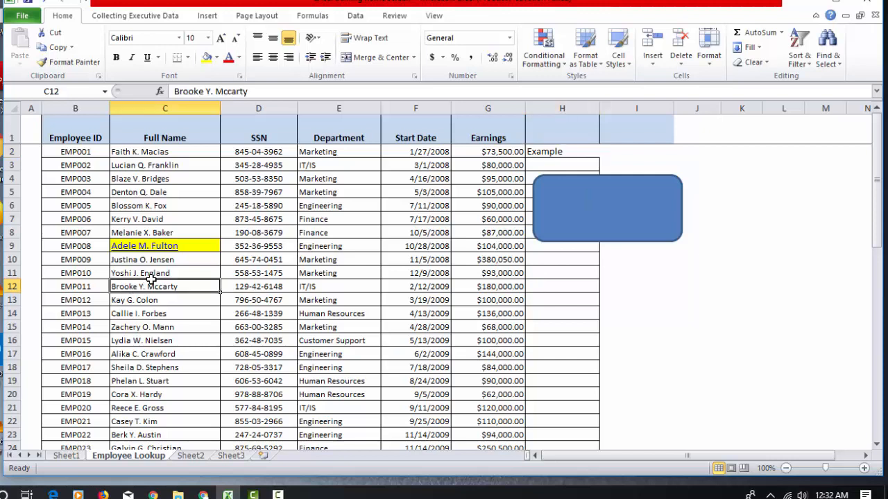
click(217, 57)
click(294, 84)
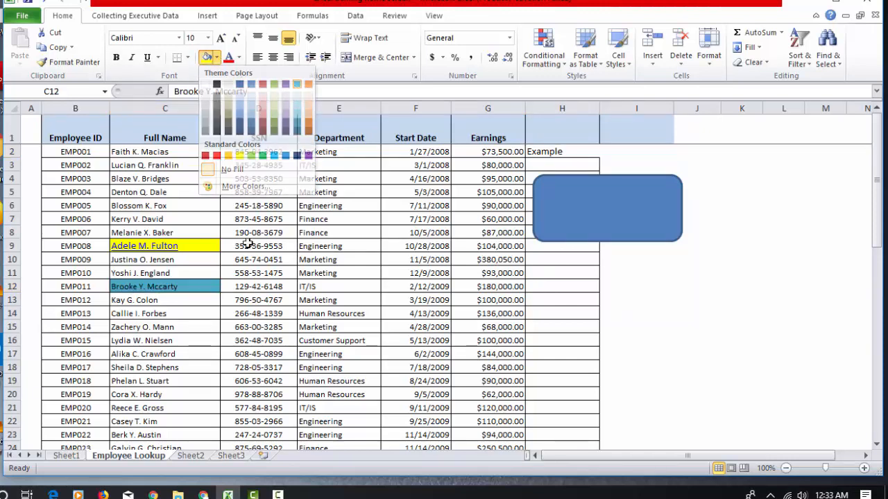
Enter the label "Click Here To Go ( Sheet3)" in cell H12 of the same employee's row.
click(268, 286)
click(545, 288)
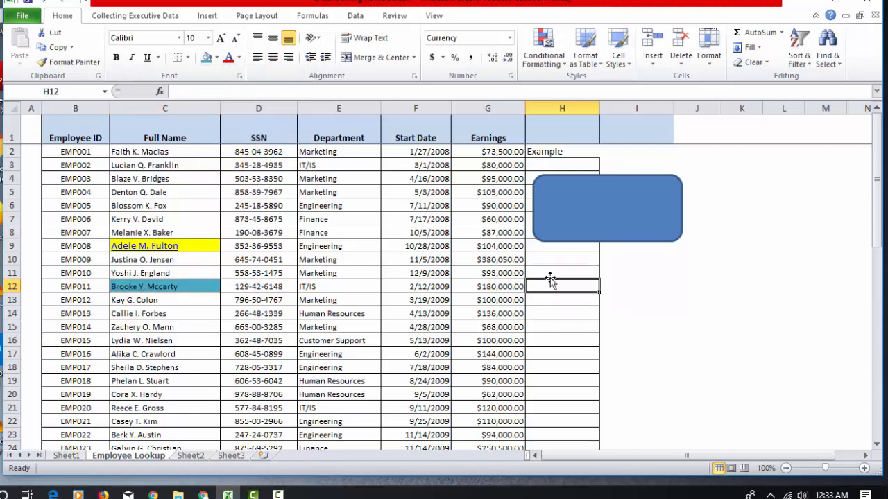
text(Go To Sheet3)
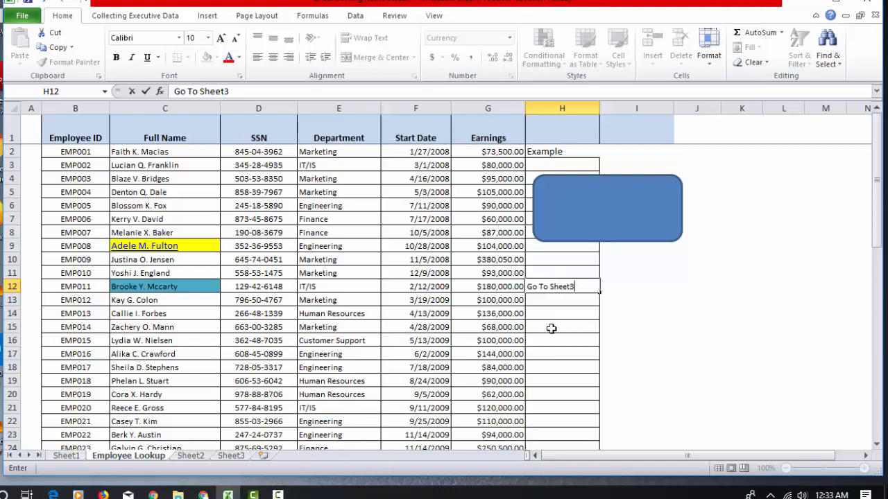
click(177, 90)
text(Click )
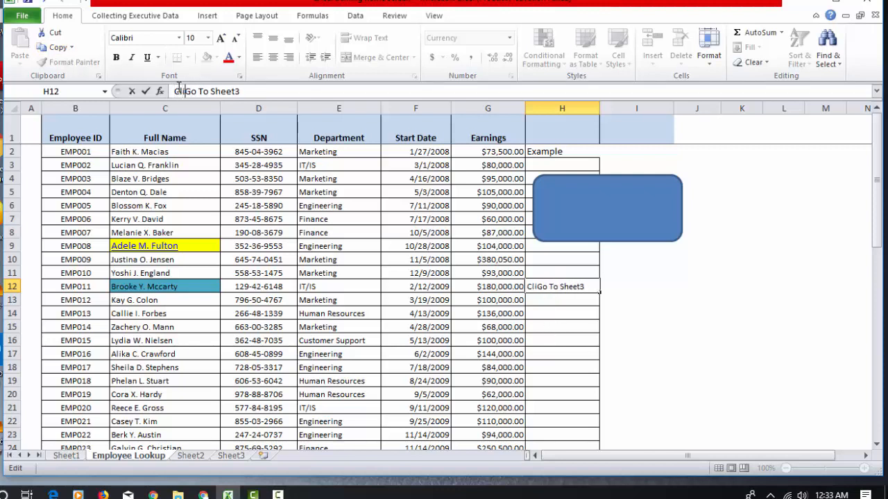
text(Here)
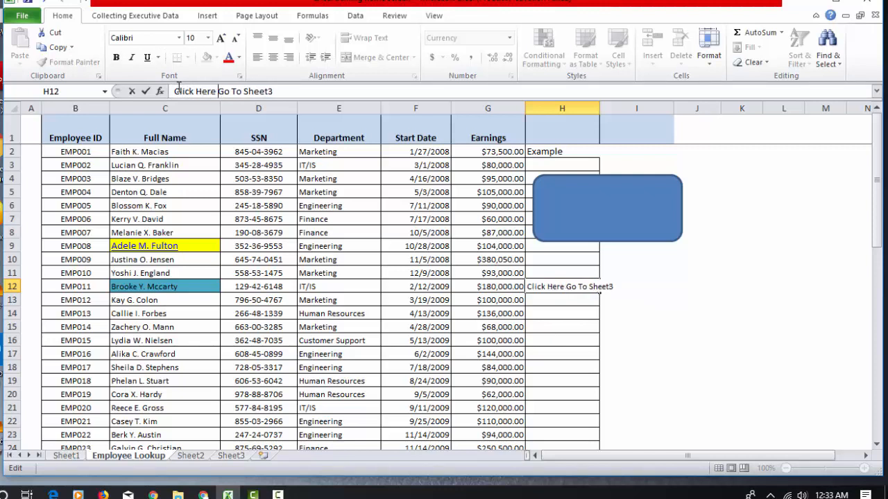
key(Delete)
key(Delete)
key(Delete)
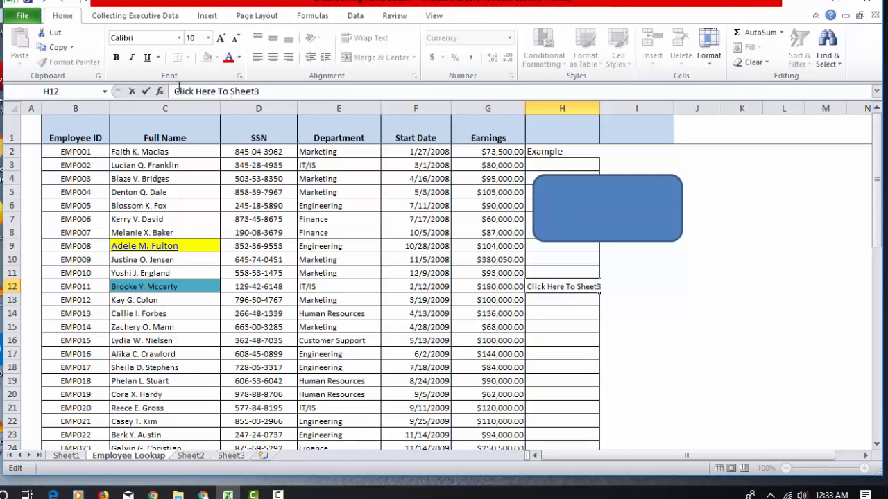
text(Go ()
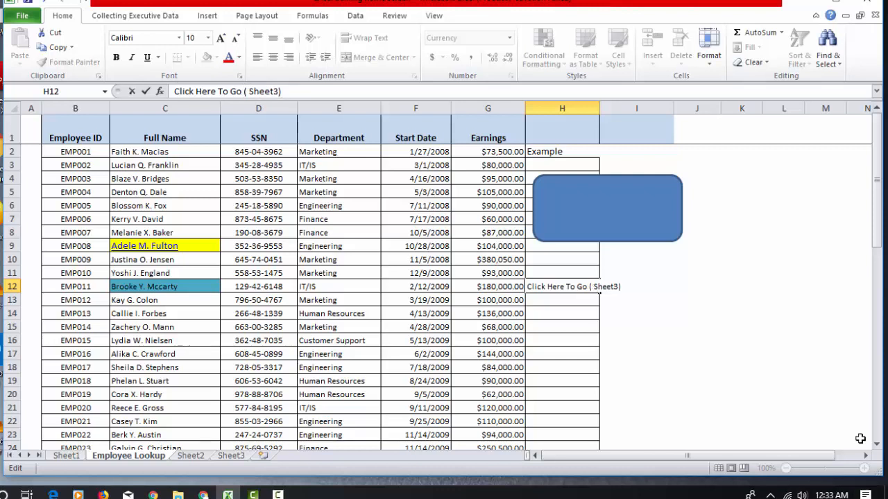
click(652, 407)
Autofit the width of column H to the link label.
click(579, 108)
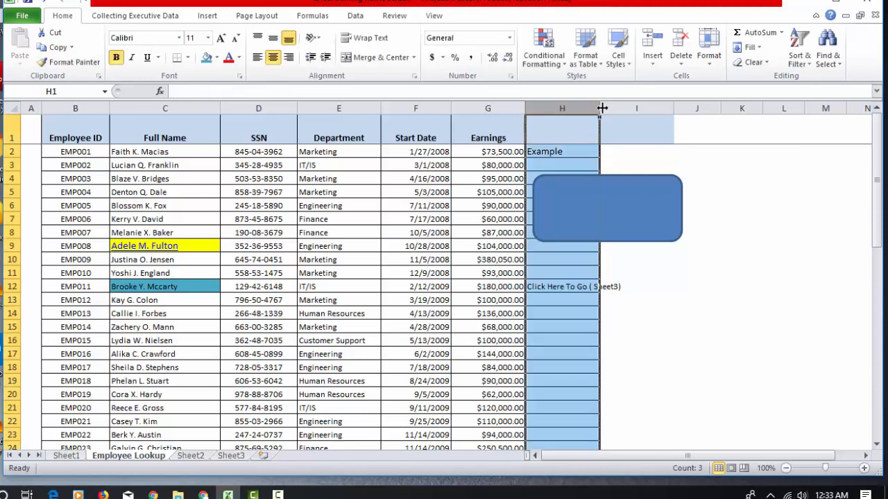
double_click(602, 108)
click(584, 285)
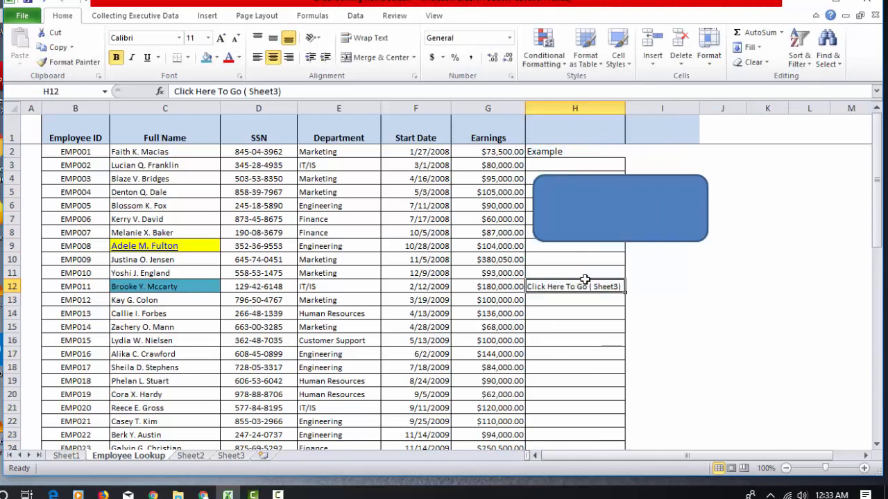
click(156, 290)
click(238, 285)
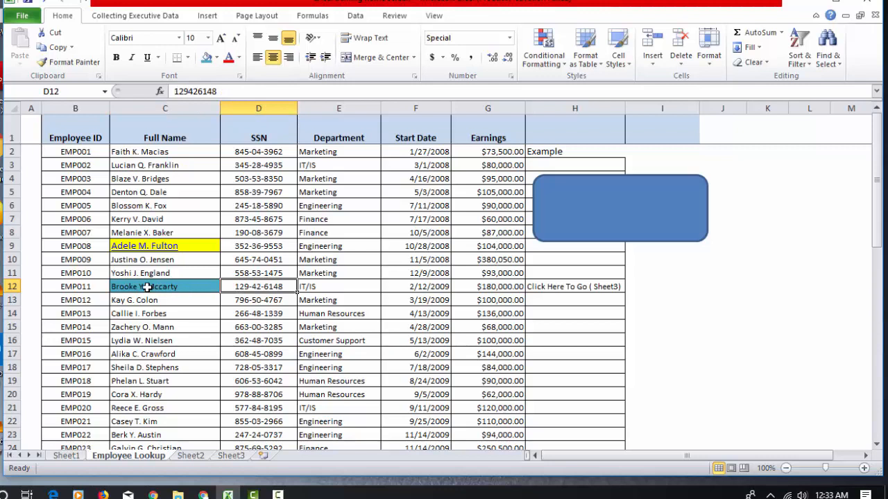
click(599, 287)
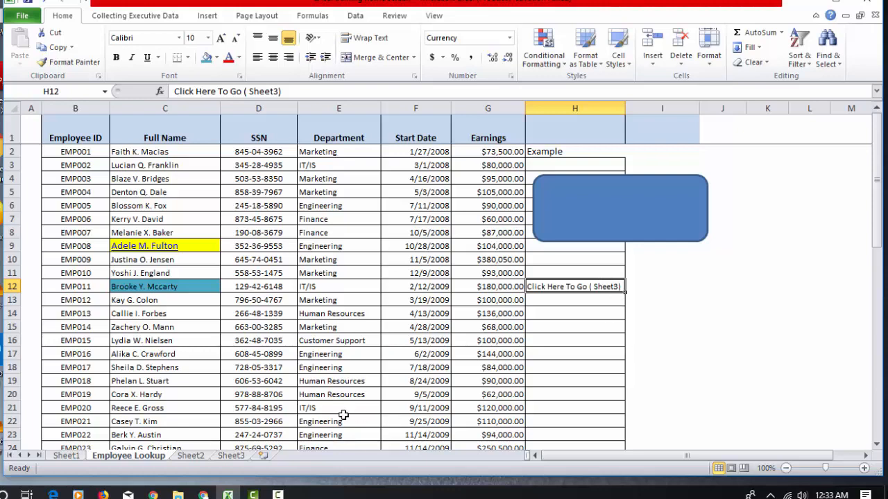
On Sheet3, enter a heading in cell G5 made of the employee's titled name followed by "Detail Bio".
click(231, 456)
click(252, 254)
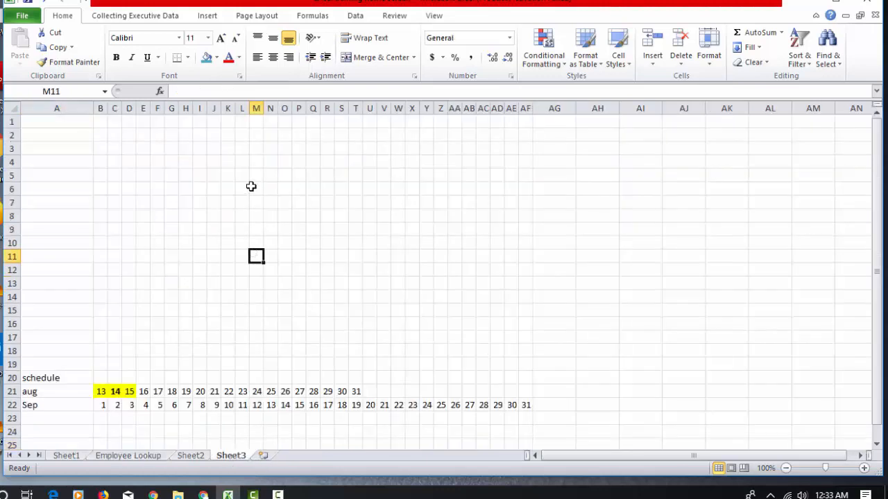
click(243, 187)
click(170, 179)
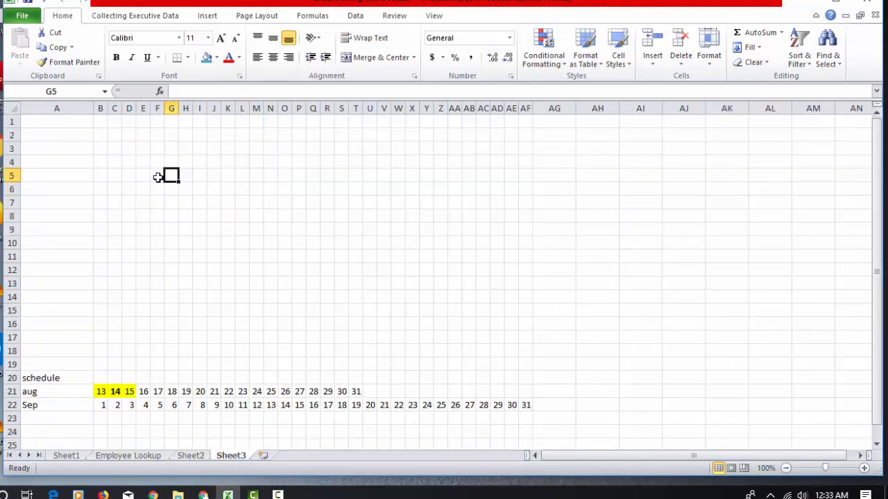
text(m)
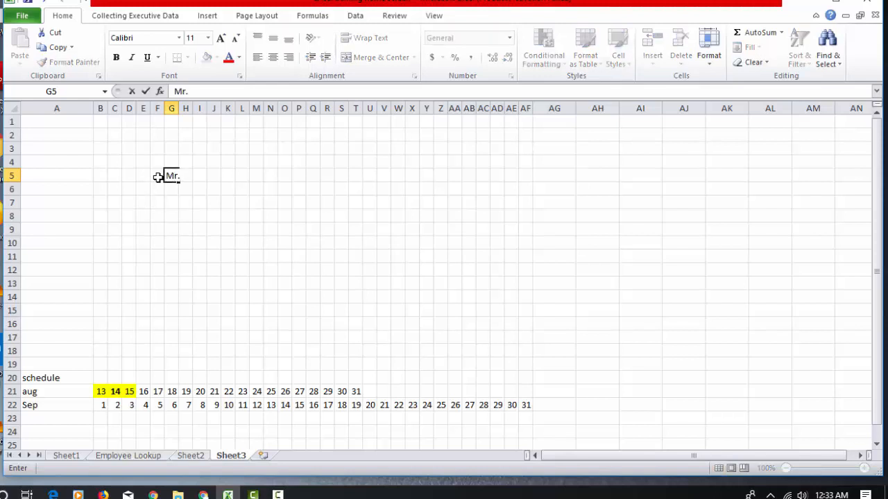
text(r. Brook's Detail)
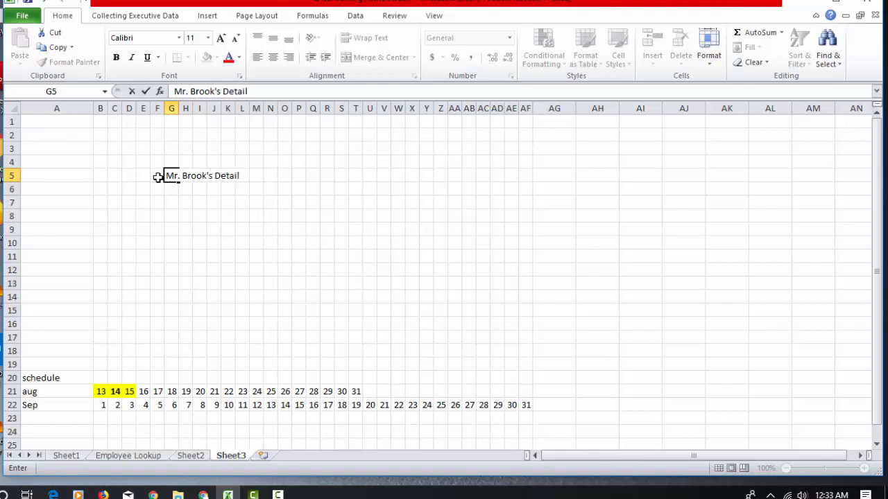
text( Bio)
click(211, 226)
Widen column G so the heading in G5 fits inside its own cell.
drag(171, 176, 229, 175)
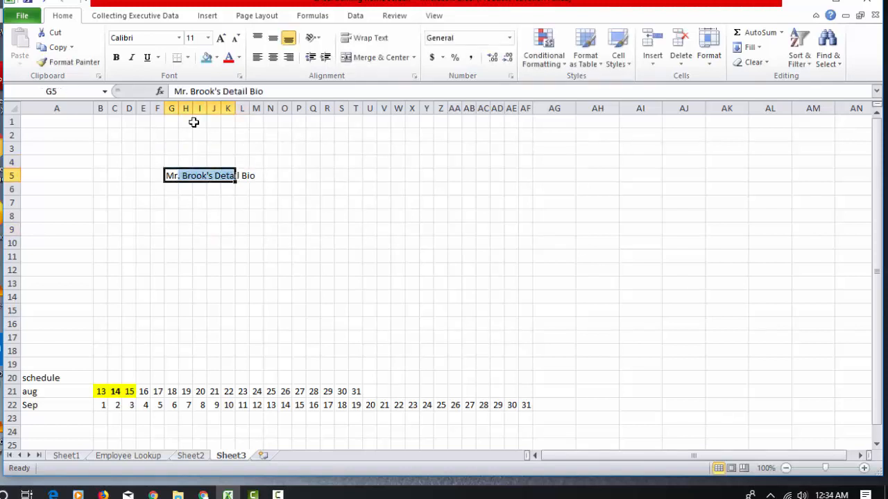
click(172, 109)
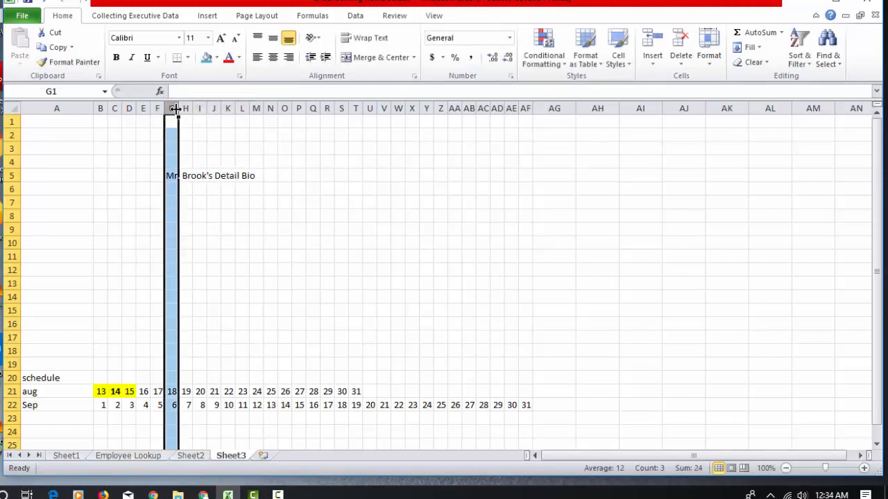
drag(174, 109, 261, 109)
double_click(224, 176)
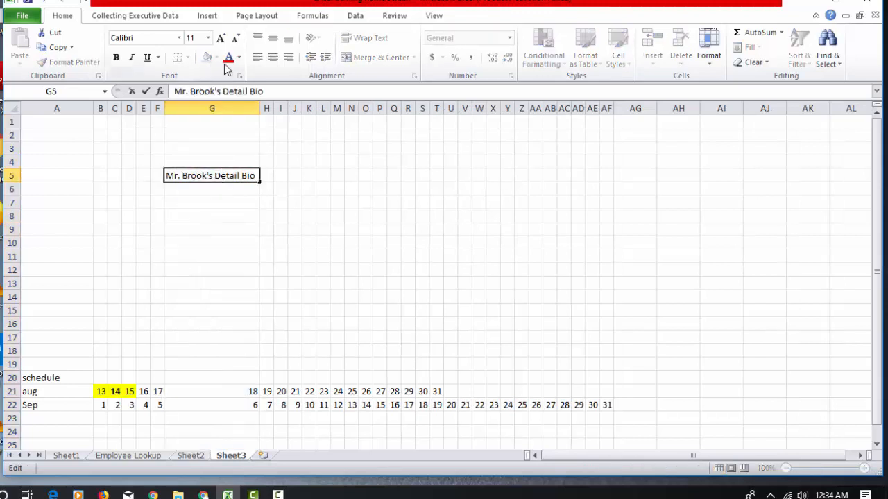
click(271, 201)
click(231, 166)
click(229, 175)
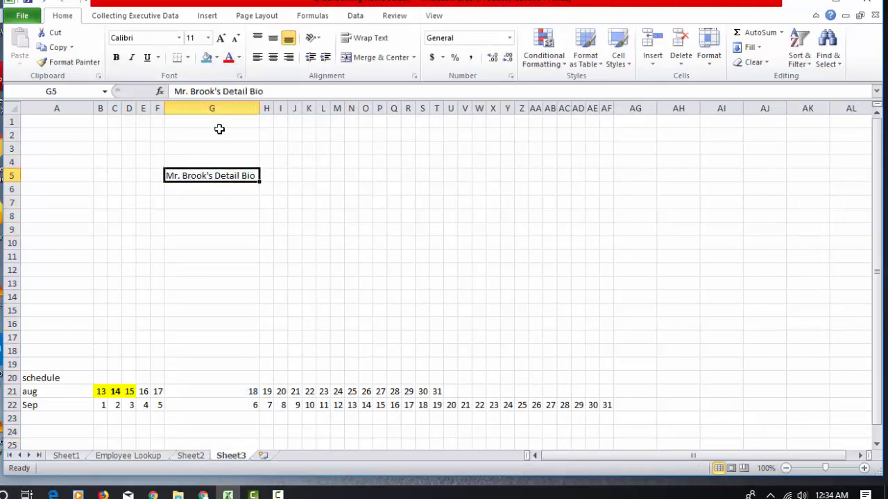
Format the heading in G5 with an aqua fill, red text and font size 18.
click(206, 58)
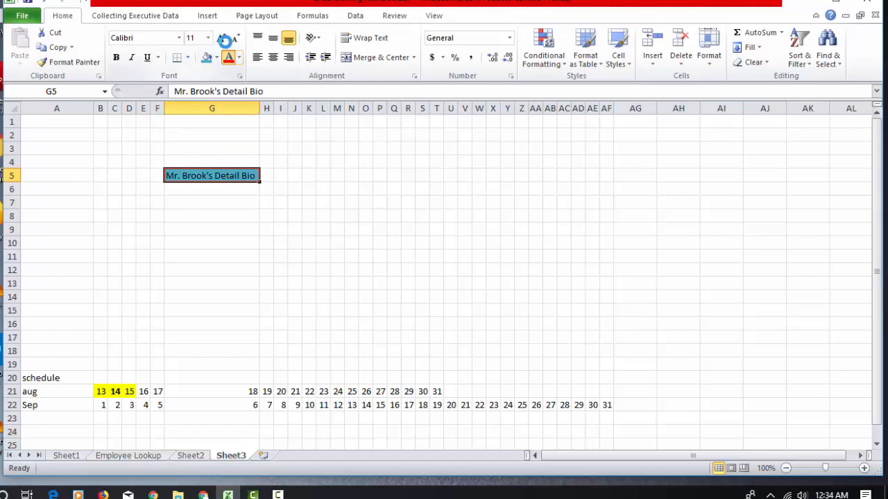
click(222, 37)
click(222, 37)
click(222, 37)
click(222, 38)
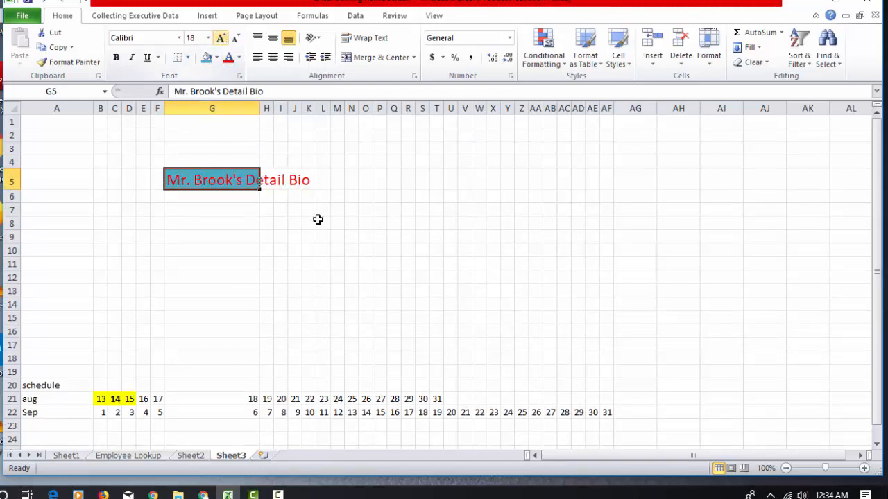
click(349, 262)
Autofit column G to the enlarged heading.
click(220, 179)
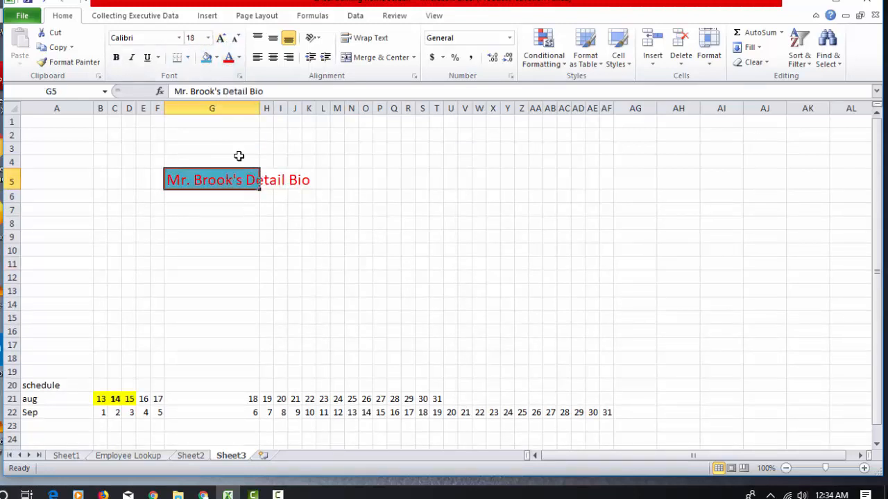
click(239, 109)
double_click(256, 109)
click(255, 248)
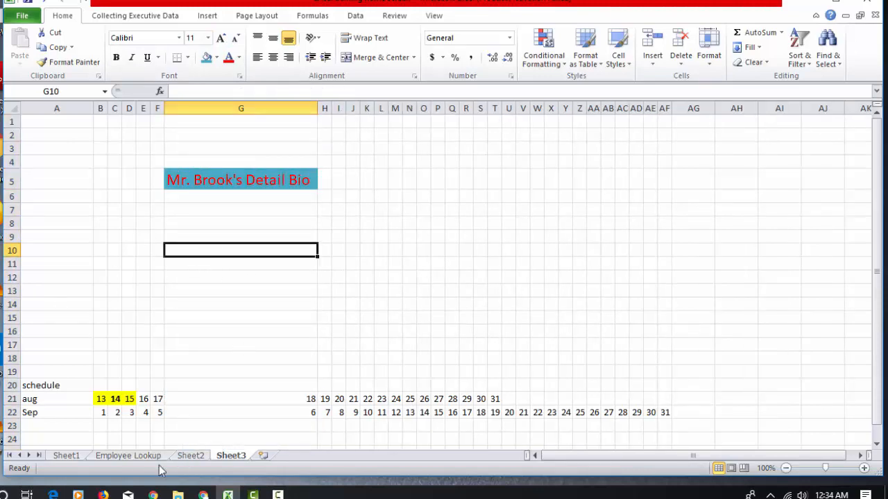
Return to the Employee Lookup sheet and look over the employee rows and the label cell H12.
click(114, 456)
click(352, 233)
scroll(366, 290, down, 6)
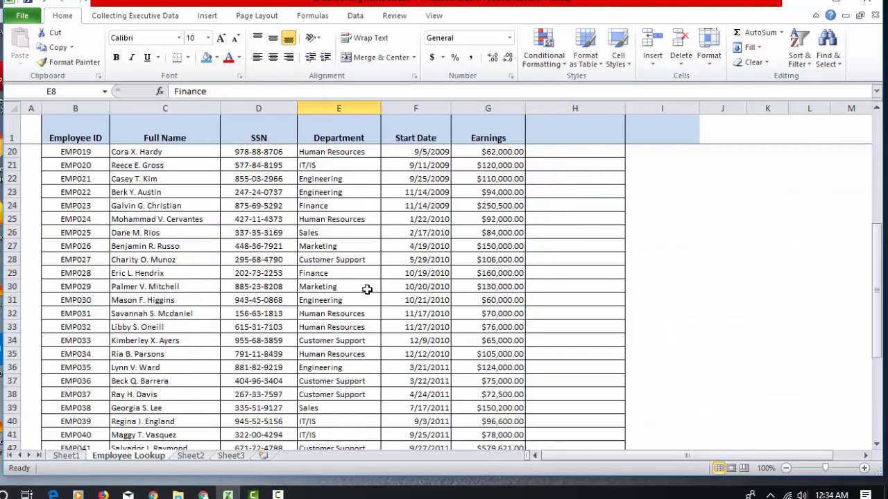
scroll(364, 274, up, 6)
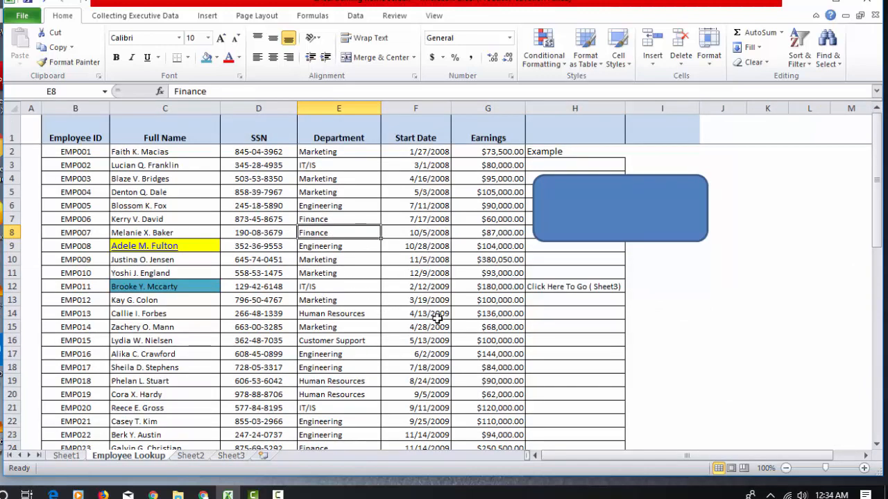
click(529, 338)
click(582, 287)
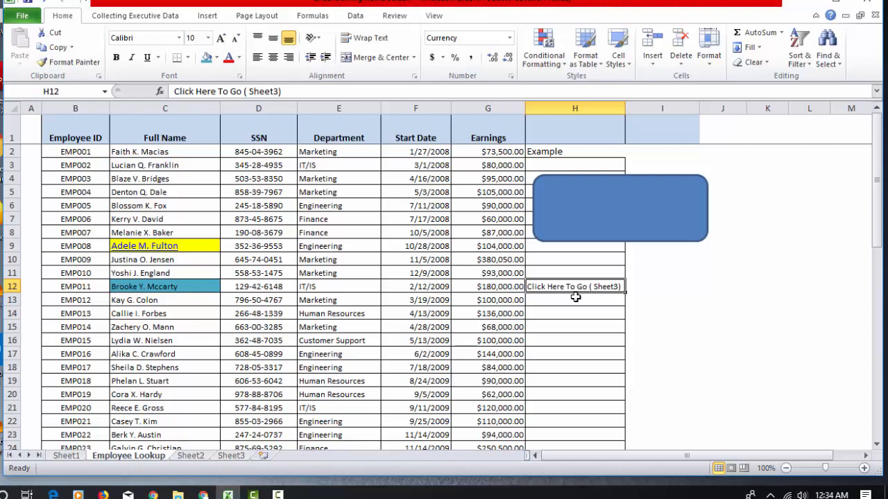
click(576, 315)
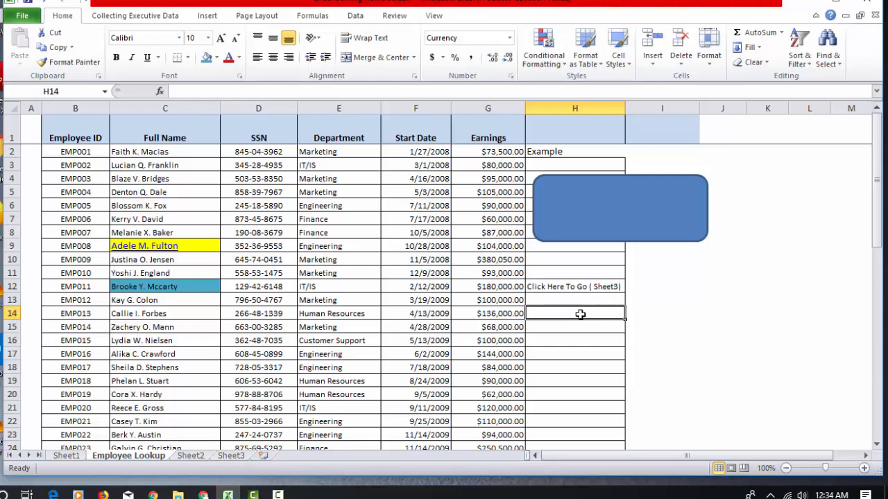
click(10, 284)
click(261, 324)
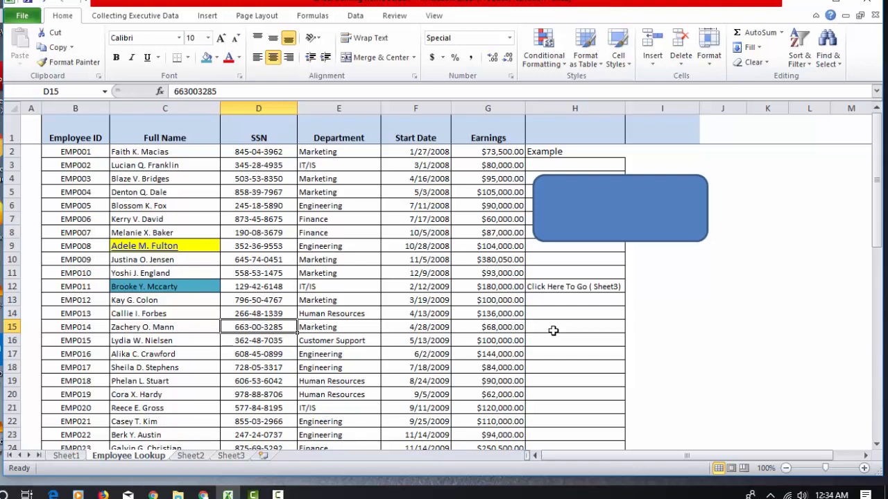
click(590, 323)
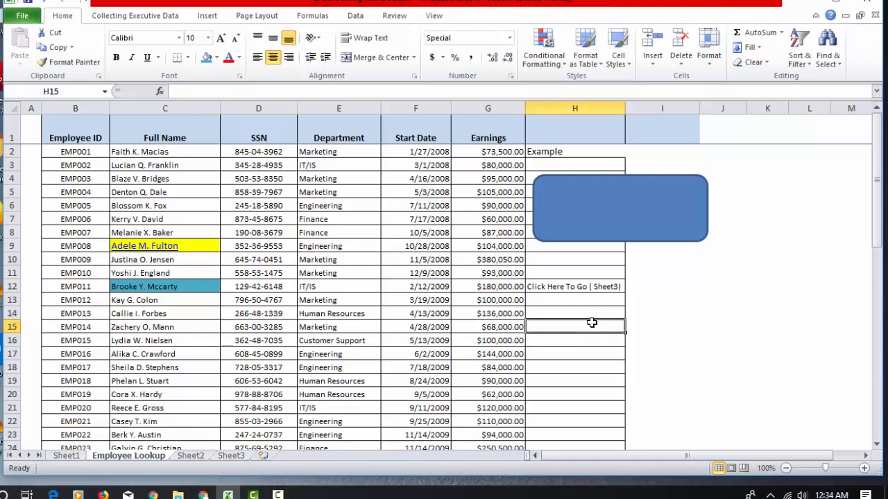
click(608, 286)
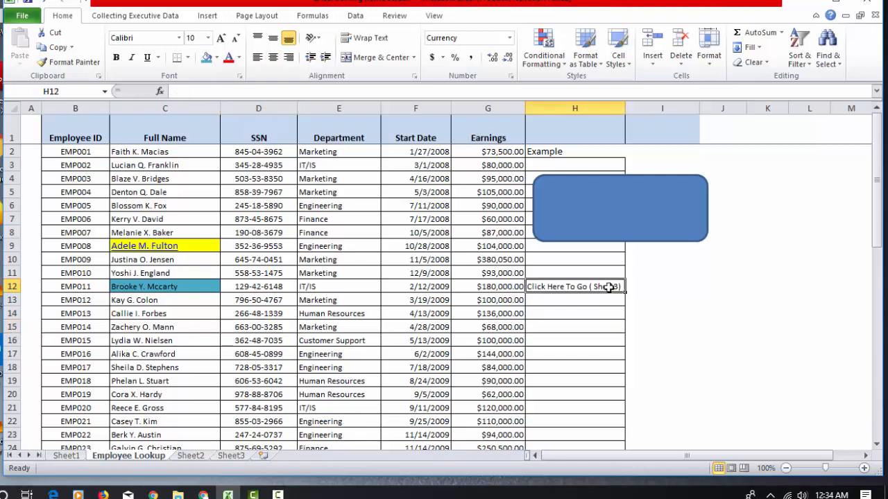
click(8, 286)
click(581, 321)
click(594, 286)
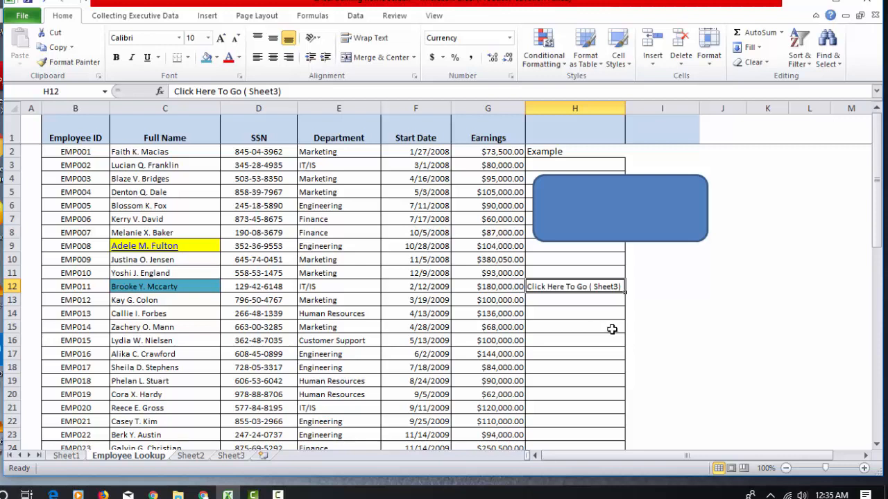
click(612, 328)
click(606, 286)
right_click(606, 286)
right_click(571, 286)
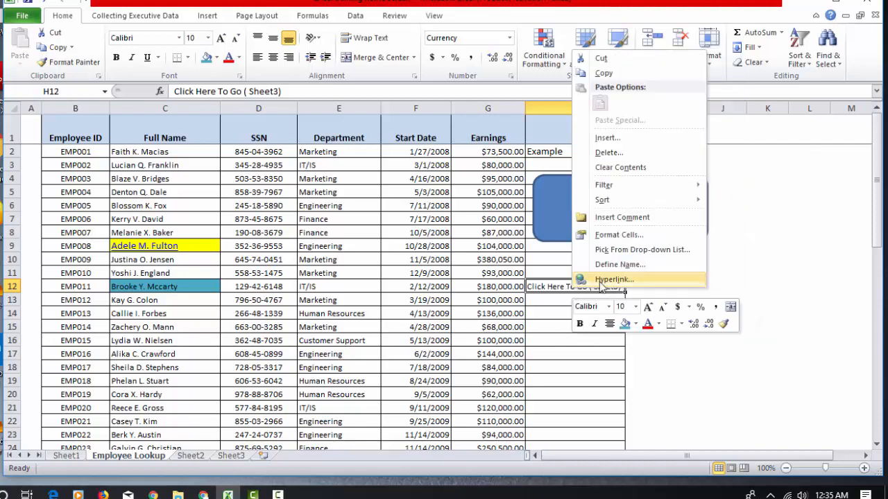
click(588, 350)
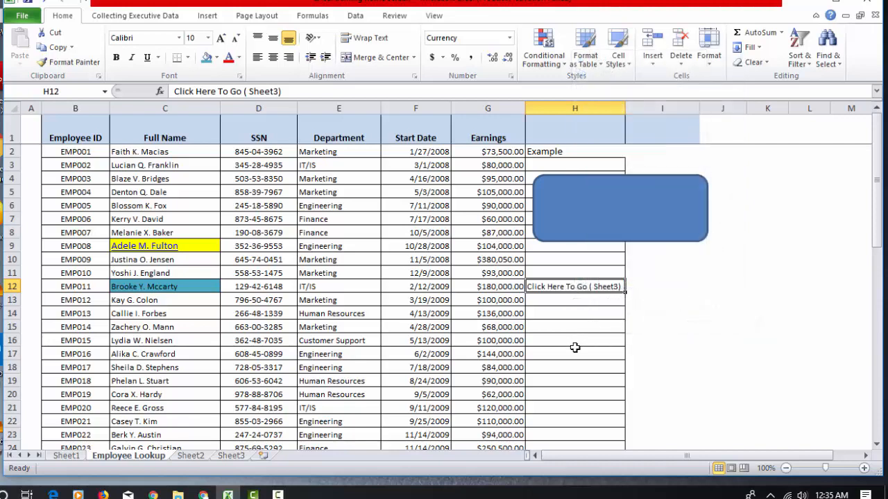
drag(575, 349, 577, 341)
click(583, 286)
key(ctrl+k)
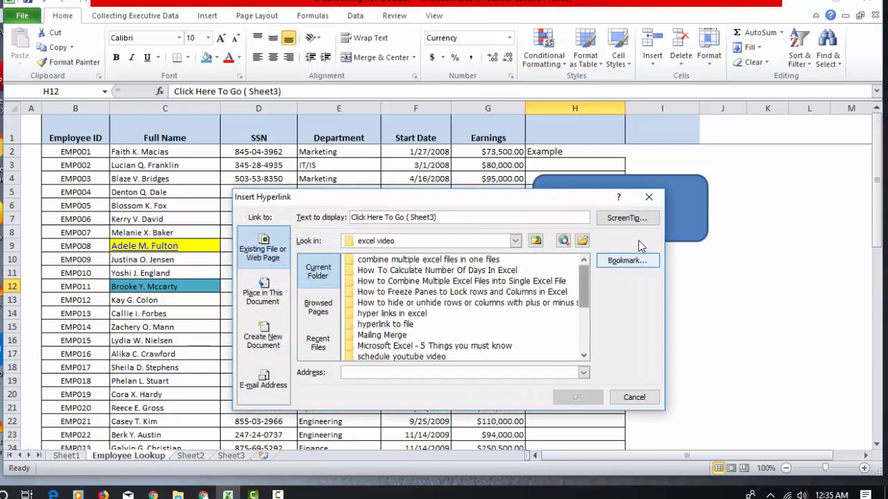
click(656, 200)
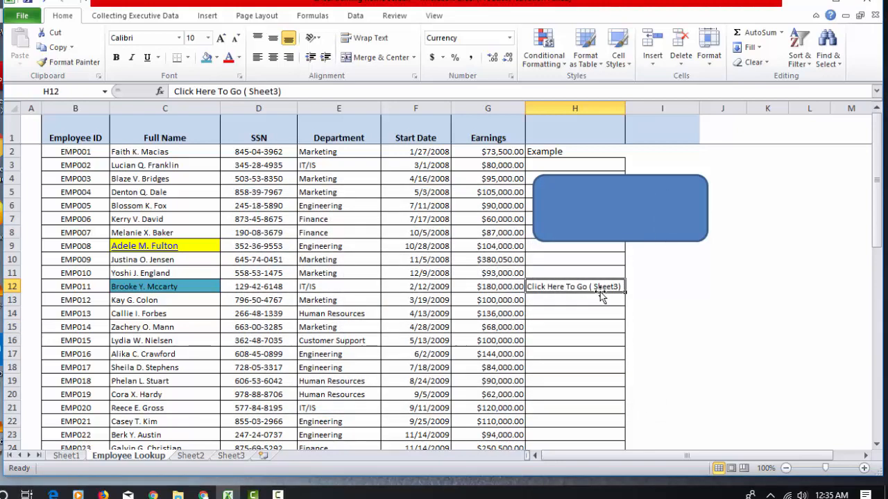
click(207, 16)
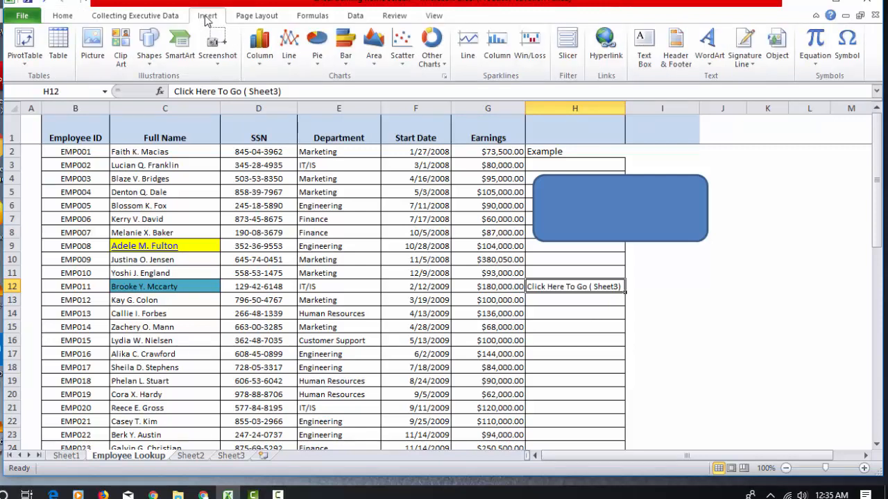
click(604, 43)
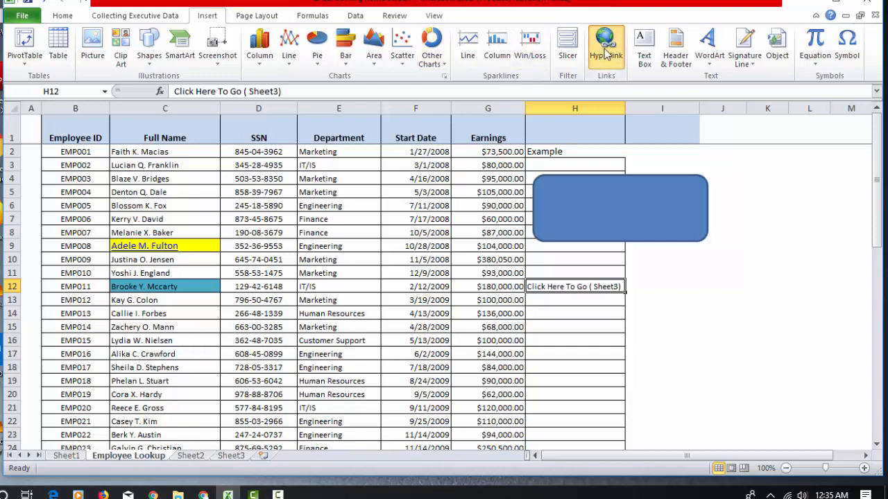
drag(406, 197, 230, 150)
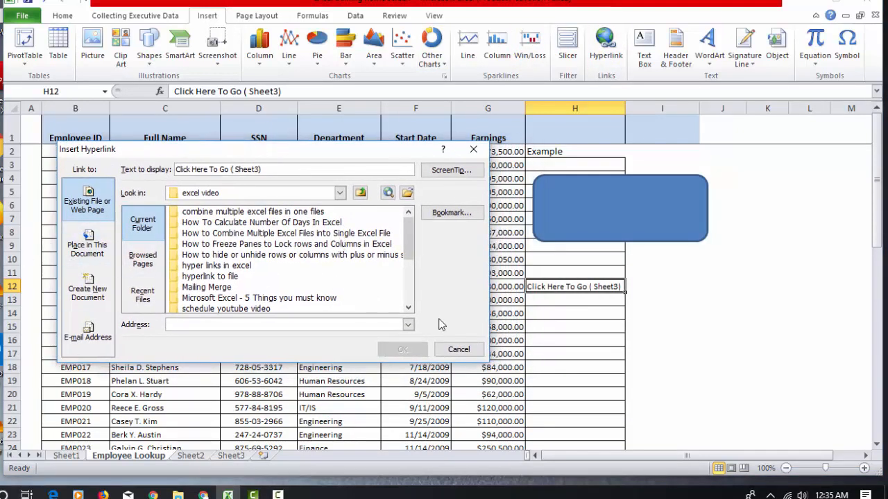
click(458, 350)
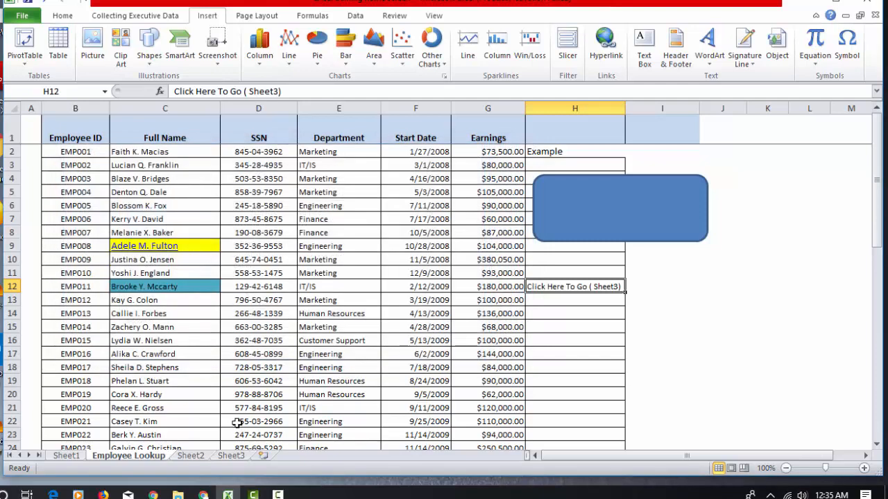
Check on Sheet3 which cell holds the "Detail Bio" heading that the label in H12 should point to.
click(586, 343)
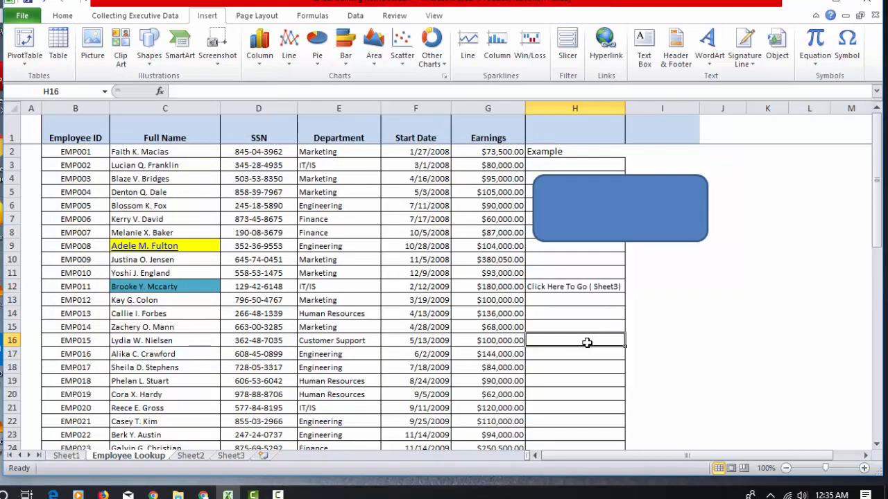
click(591, 288)
click(233, 457)
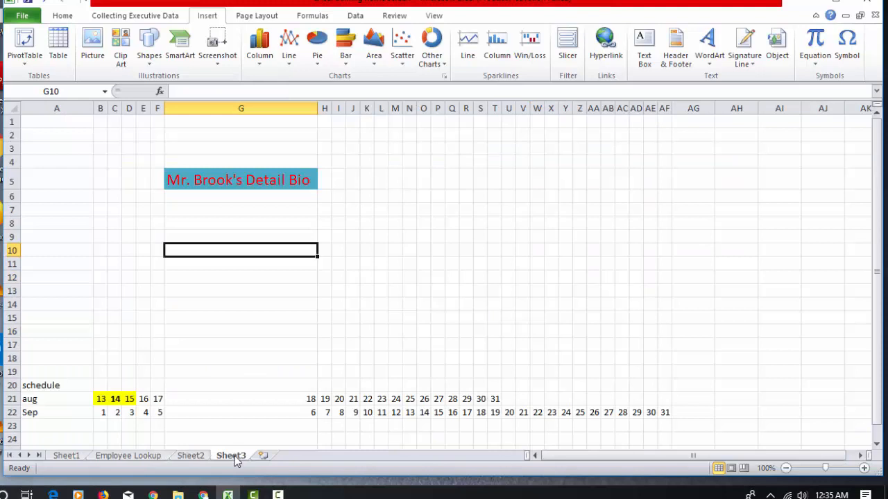
click(234, 354)
click(234, 187)
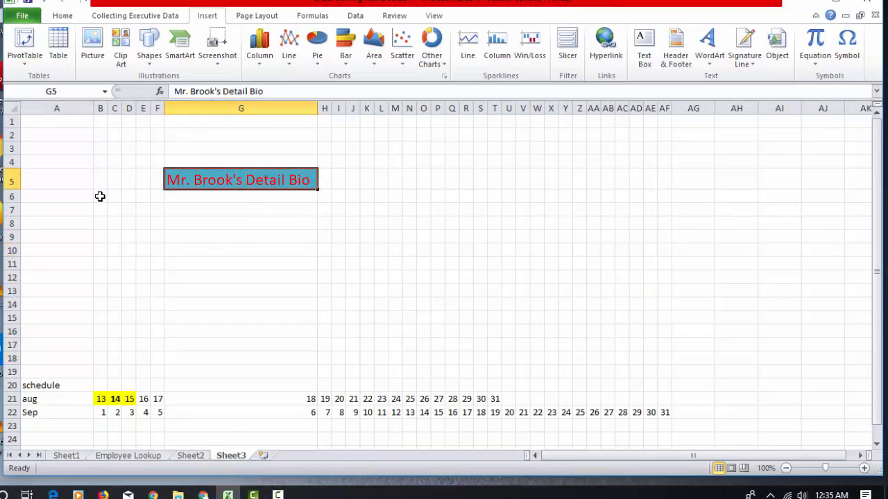
drag(241, 274, 241, 247)
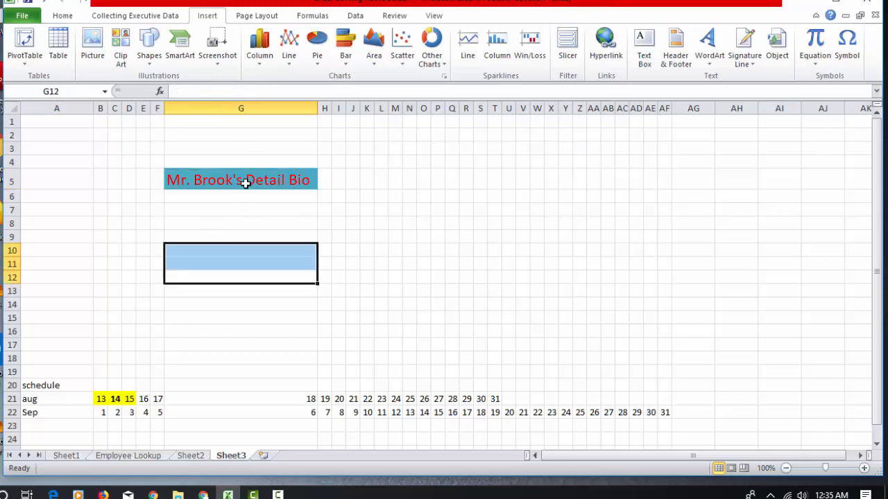
click(245, 181)
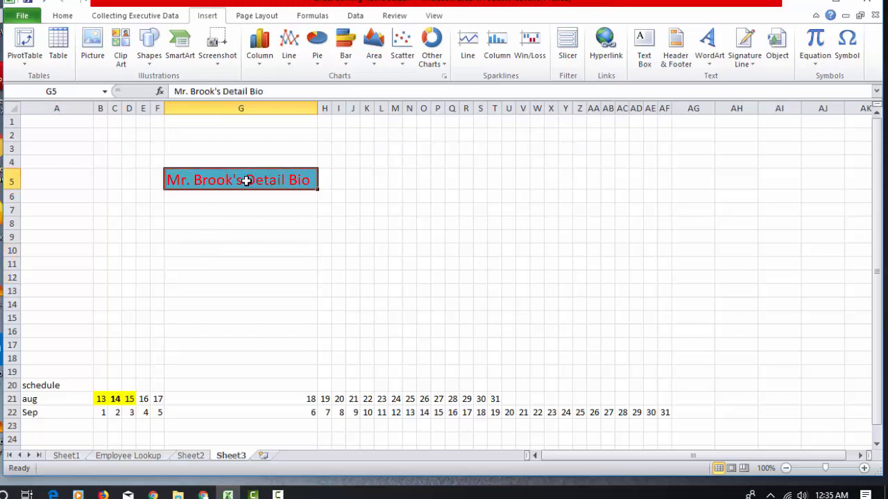
On the Employee Lookup sheet, hyperlink the label in H12 to cell G5 of Sheet3 as a place in this document.
click(125, 455)
click(571, 353)
click(571, 287)
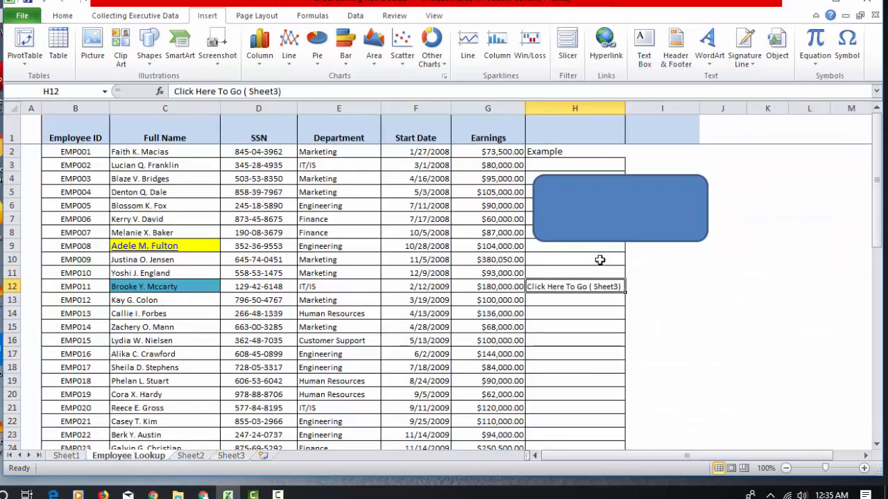
click(605, 47)
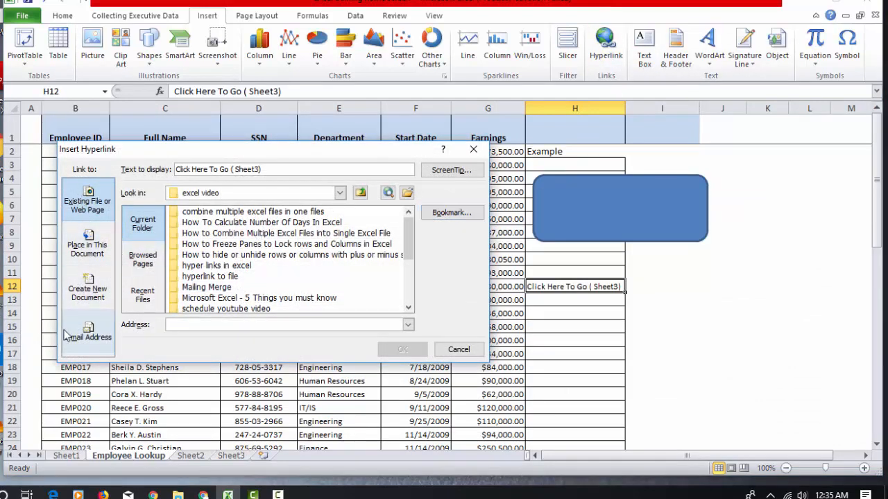
click(88, 254)
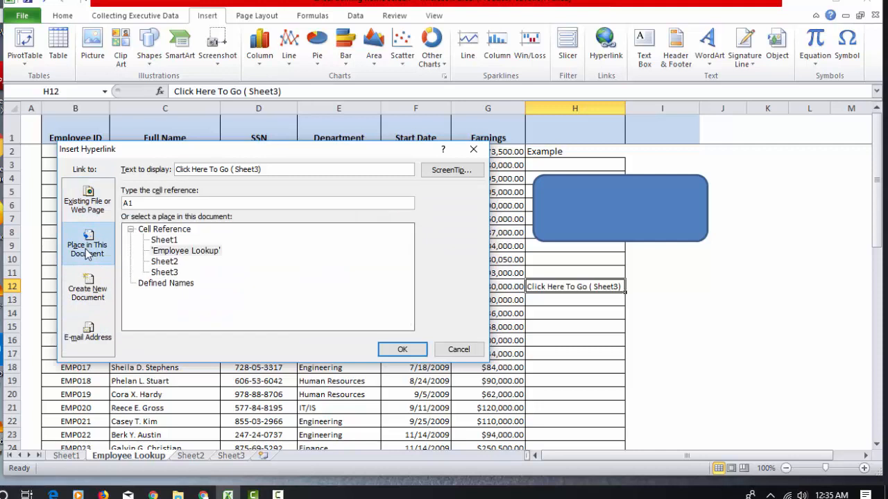
click(169, 273)
click(147, 204)
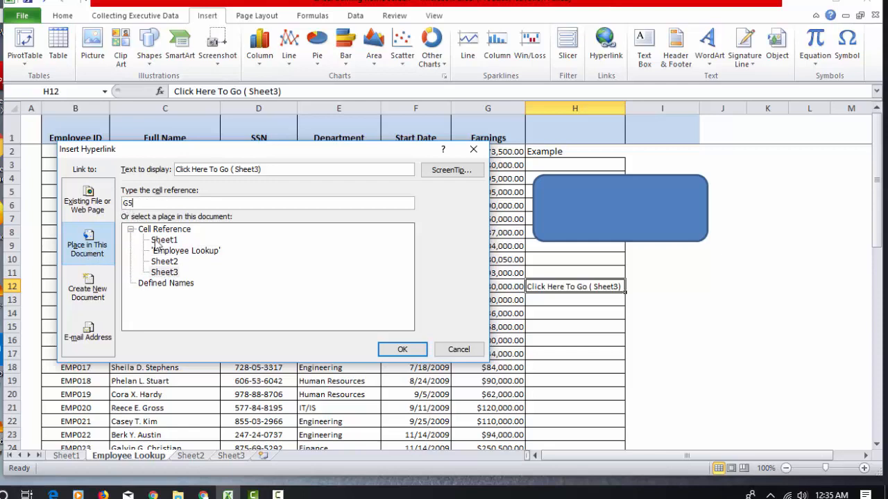
text(G5)
click(402, 350)
click(598, 336)
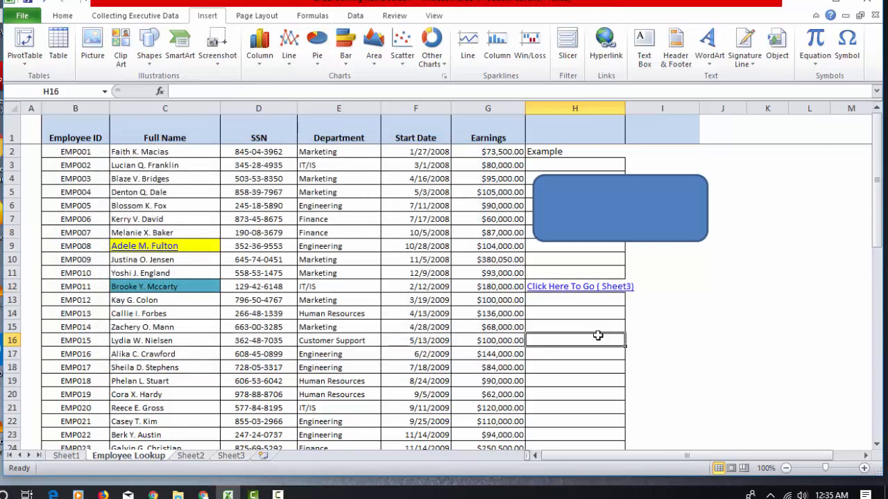
Widen column H so the link text in H12 fits inside its own cell.
click(612, 108)
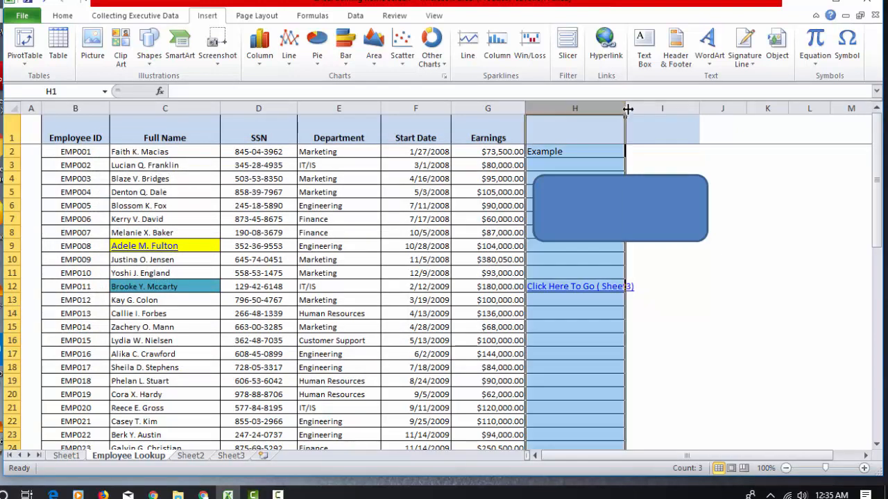
drag(627, 109, 641, 109)
click(621, 314)
click(647, 285)
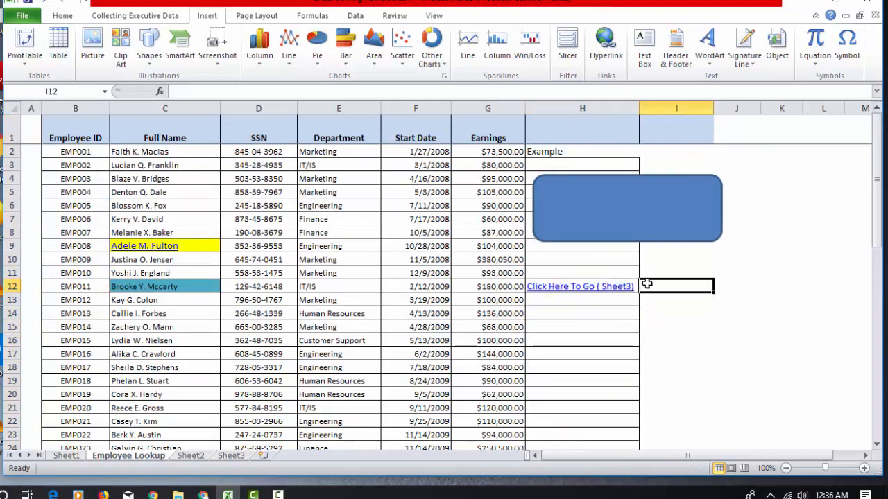
click(591, 344)
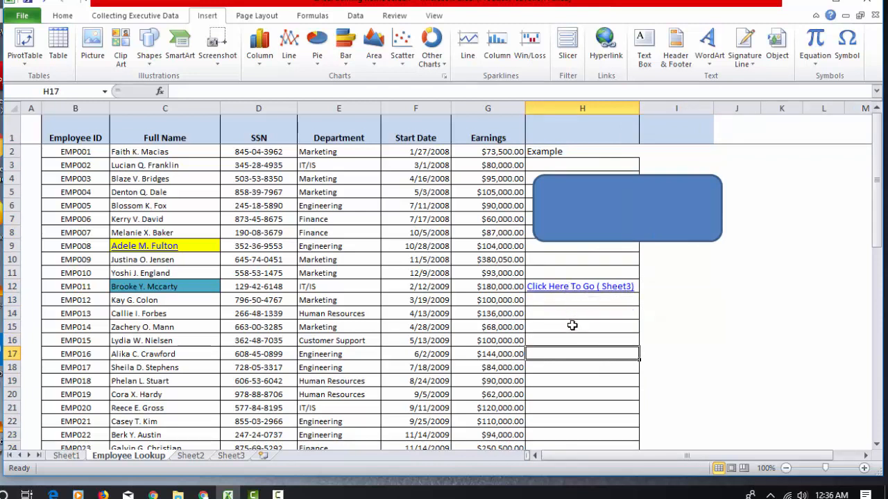
Test the hyperlink in H12 by following it and check the destination cell on Sheet3.
click(573, 325)
click(581, 292)
click(582, 292)
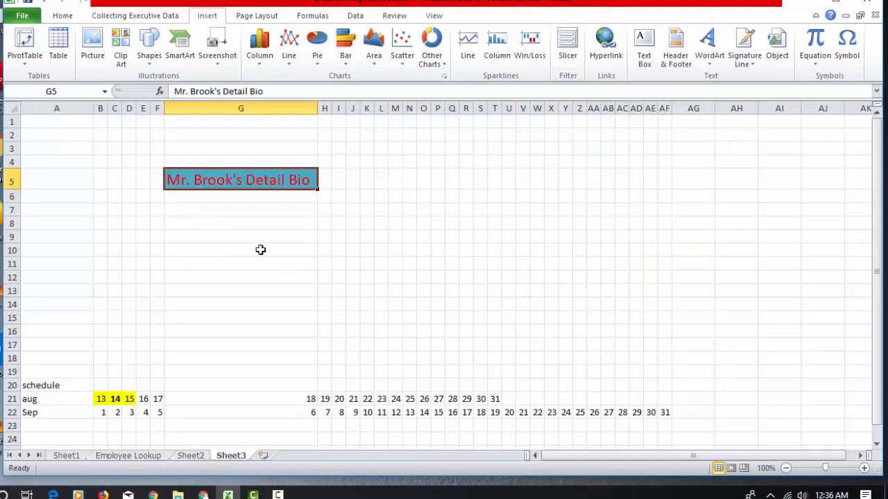
click(265, 208)
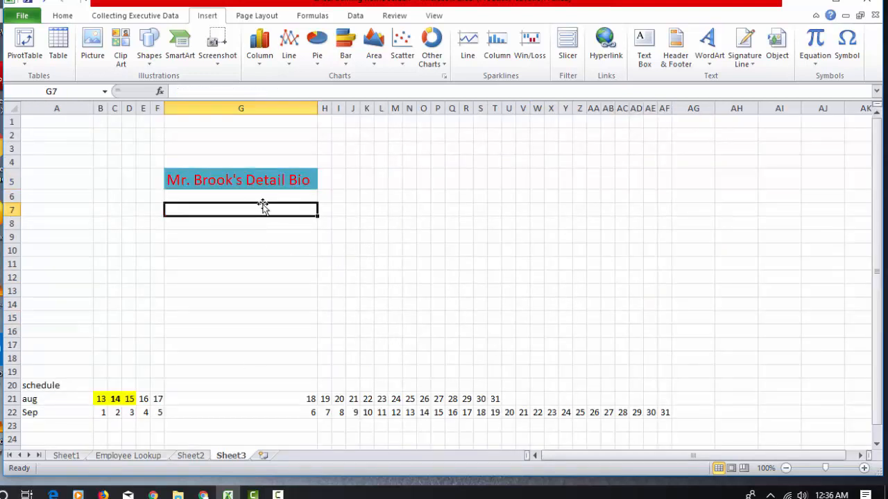
click(269, 176)
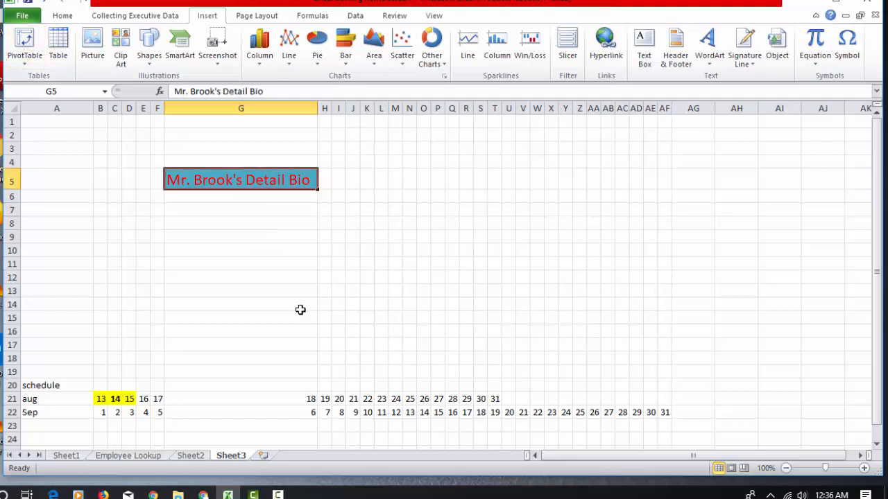